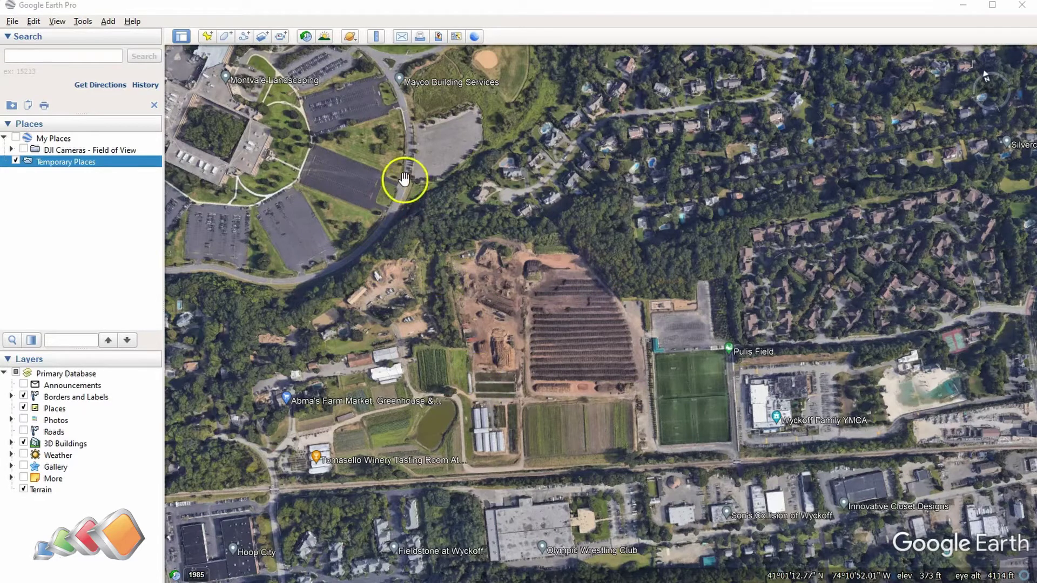
Start a new polygon over the farm fields near Wyckoff.
{"action": "left_click", "coordinate": [226, 38]}
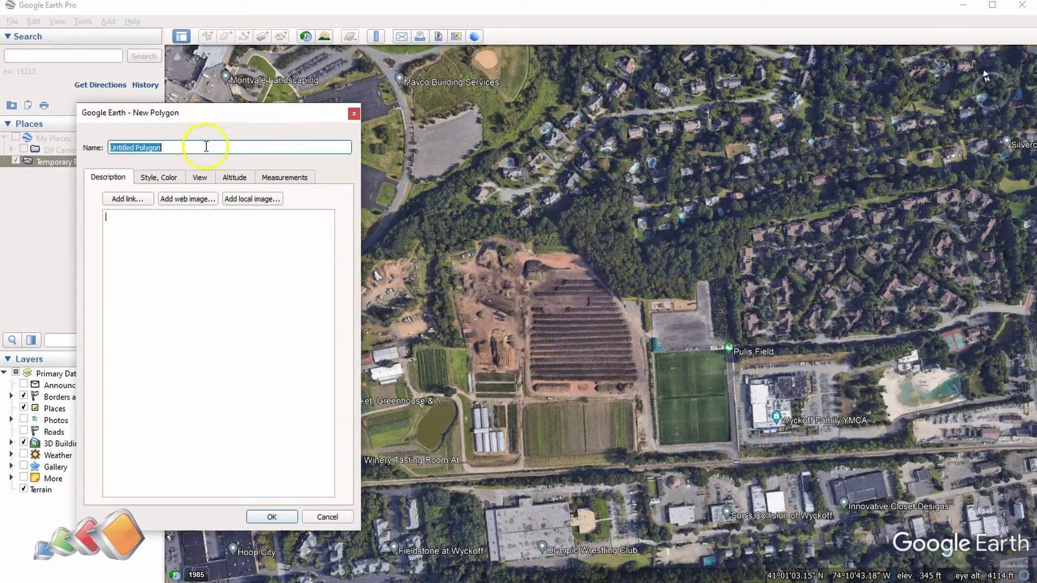
Name the polygon Farm and outline the fields with four corner points.
{"action": "type", "text": "Farm"}
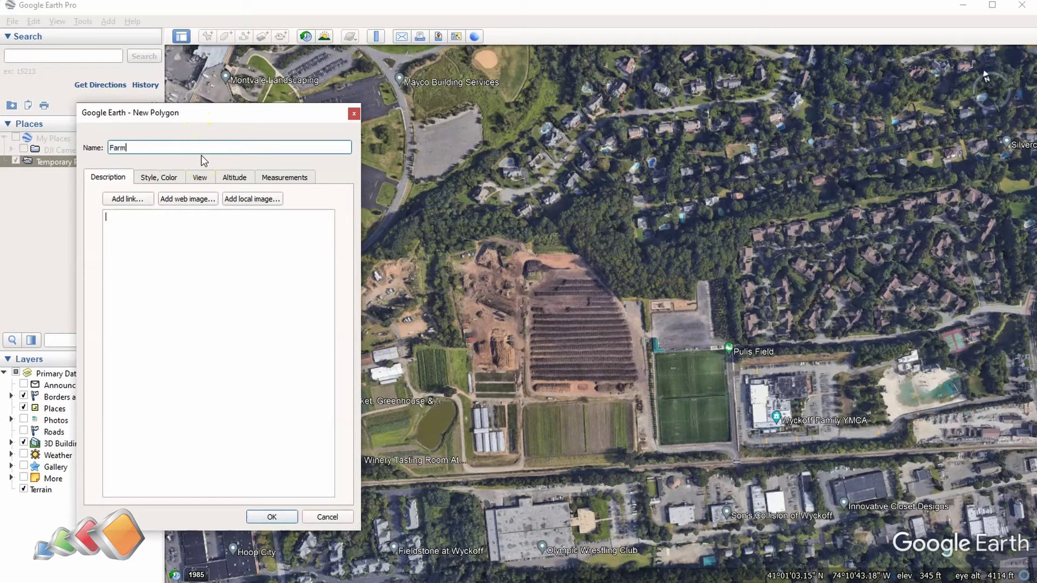
{"action": "key", "text": "Tab"}
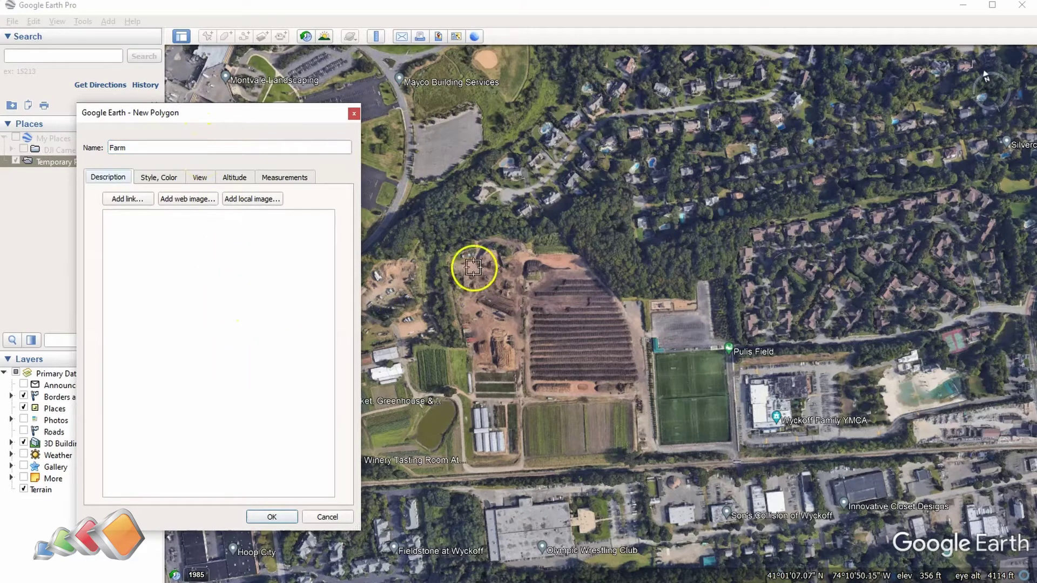
{"action": "left_click_drag", "start_coordinate": [311, 130], "coordinate": [942, 144]}
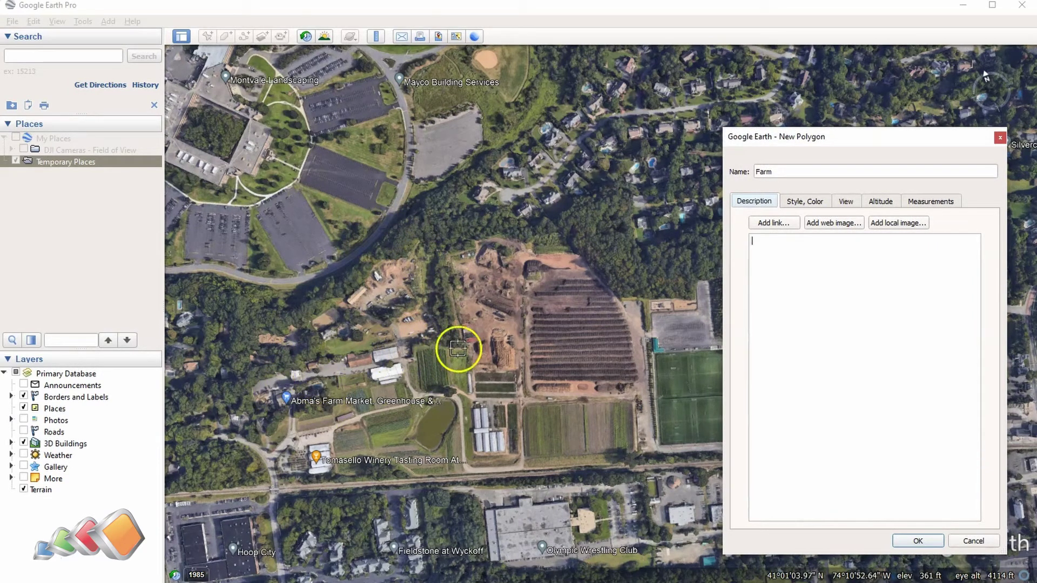
{"action": "left_click", "coordinate": [443, 232]}
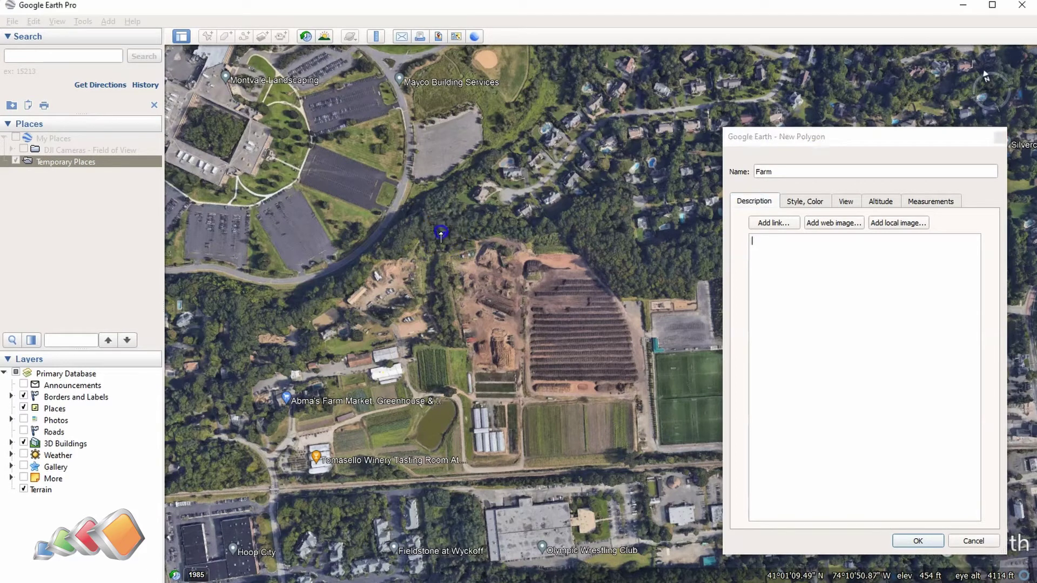
{"action": "left_click", "coordinate": [465, 463]}
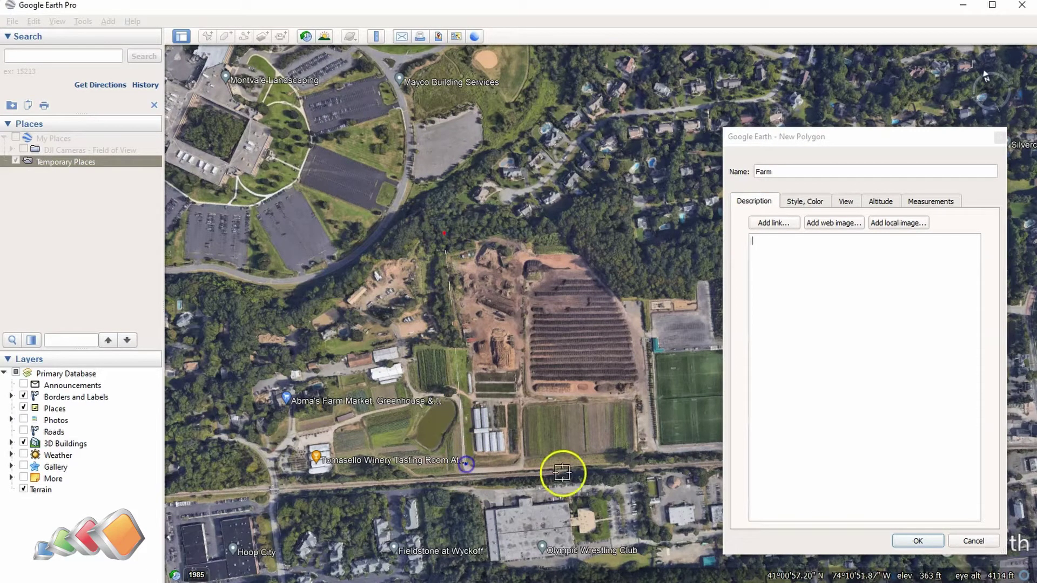
{"action": "left_click", "coordinate": [658, 468]}
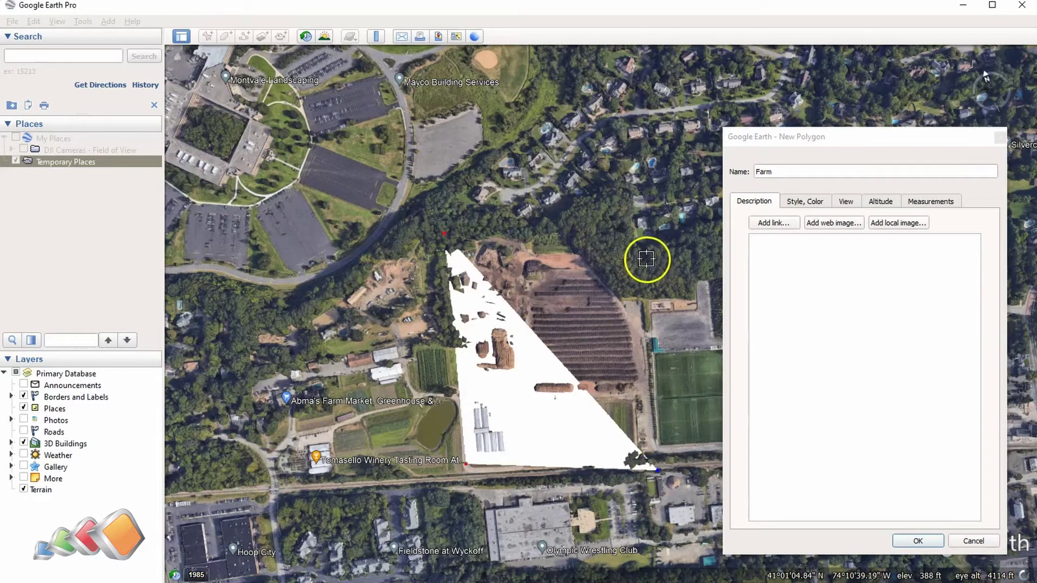
{"action": "left_click", "coordinate": [632, 231]}
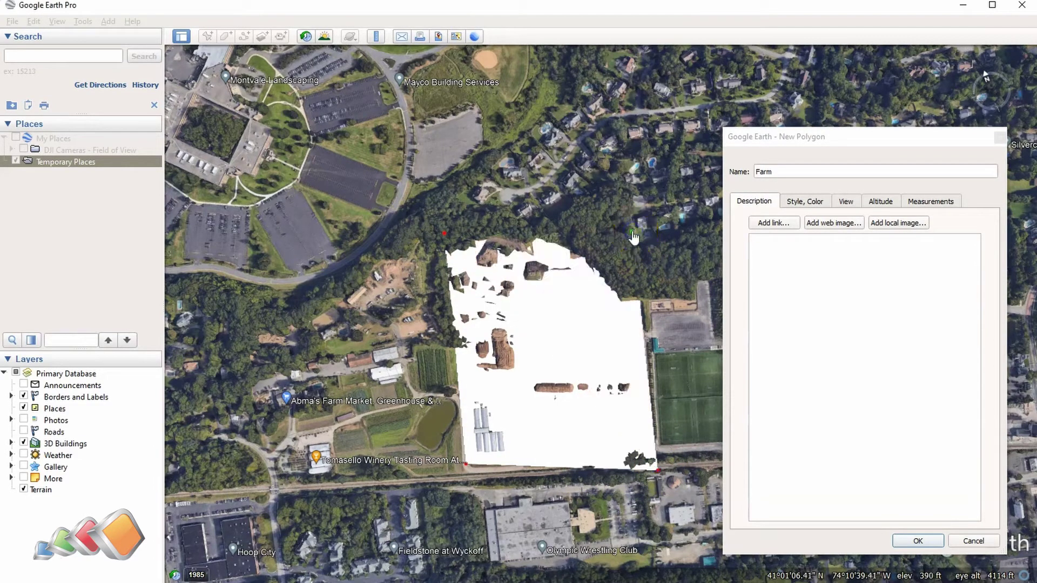
Fine-tune the top-left, bottom-left and top-right corners, then finish the Farm polygon.
{"action": "left_click", "coordinate": [444, 233]}
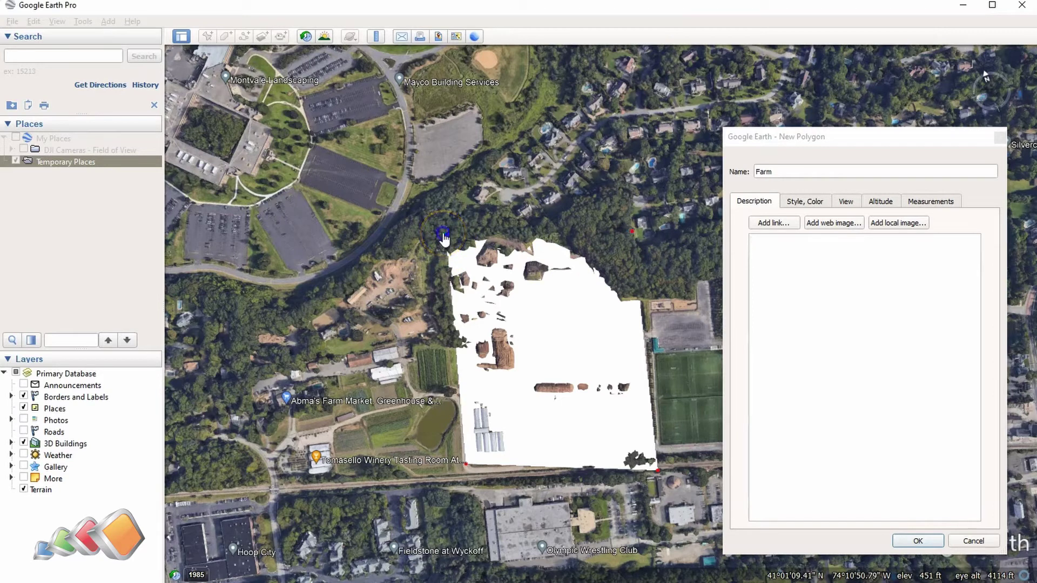
{"action": "left_click_drag", "start_coordinate": [443, 236], "coordinate": [432, 237]}
{"action": "left_click", "coordinate": [465, 464]}
{"action": "left_click_drag", "start_coordinate": [467, 469], "coordinate": [447, 480]}
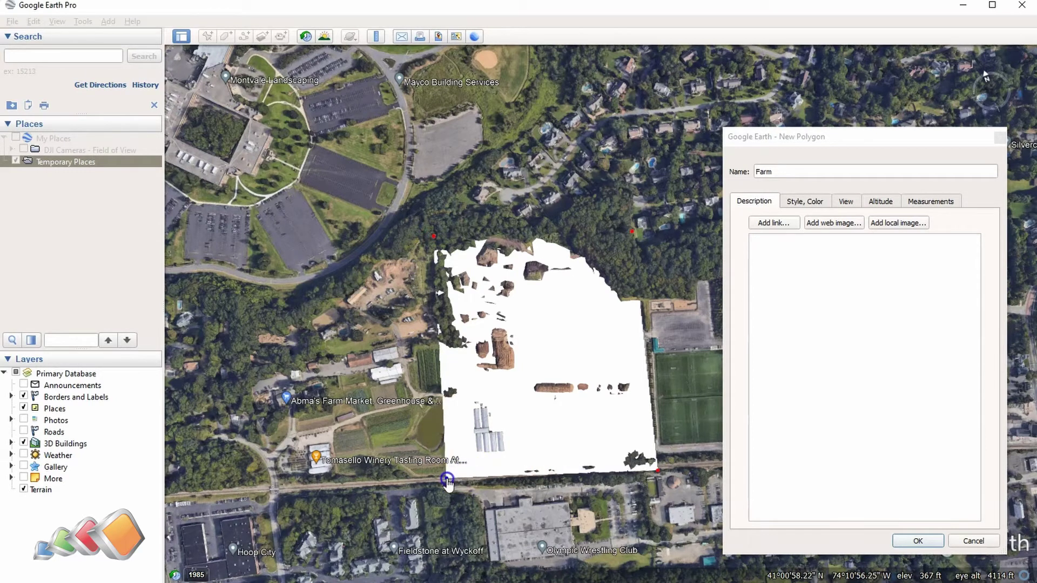
{"action": "left_click", "coordinate": [632, 233]}
{"action": "left_click_drag", "start_coordinate": [632, 233], "coordinate": [637, 231]}
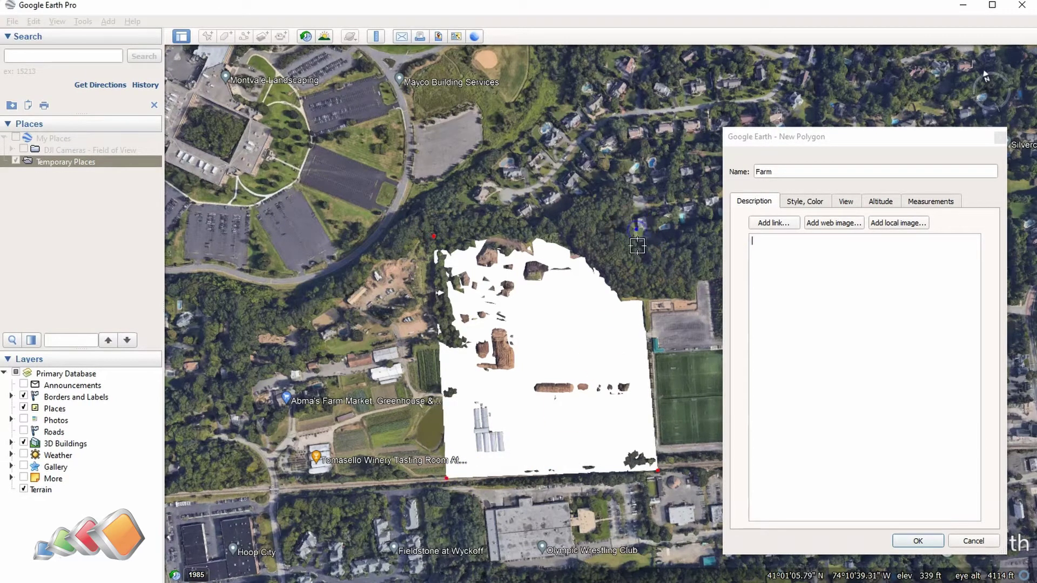
{"action": "left_click", "coordinate": [917, 541]}
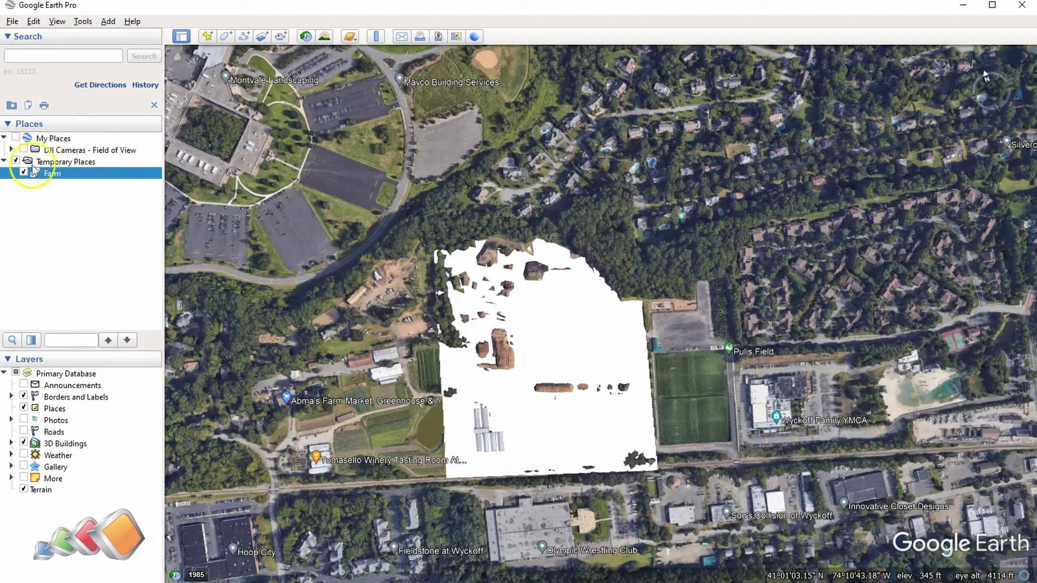
Save the Farm place as Farm.kml in KML format, replacing the existing file.
{"action": "right_click", "coordinate": [56, 177]}
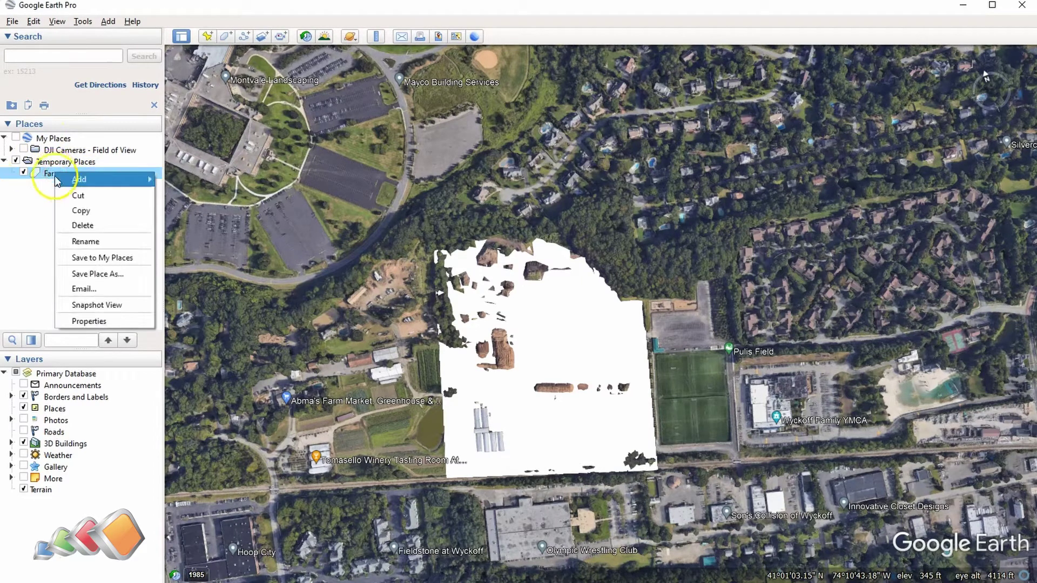
{"action": "left_click", "coordinate": [76, 273]}
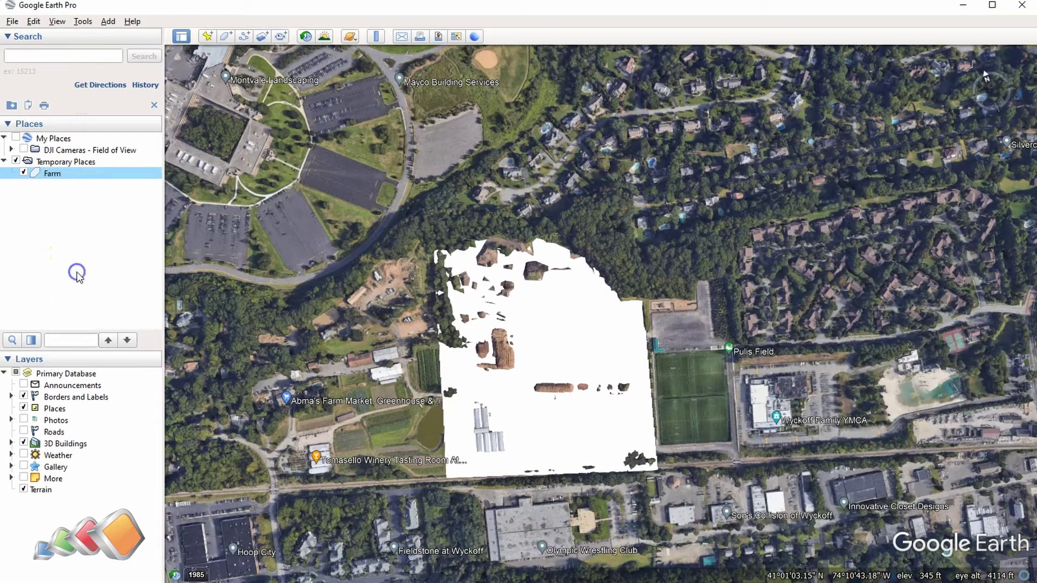
{"action": "left_click", "coordinate": [206, 279]}
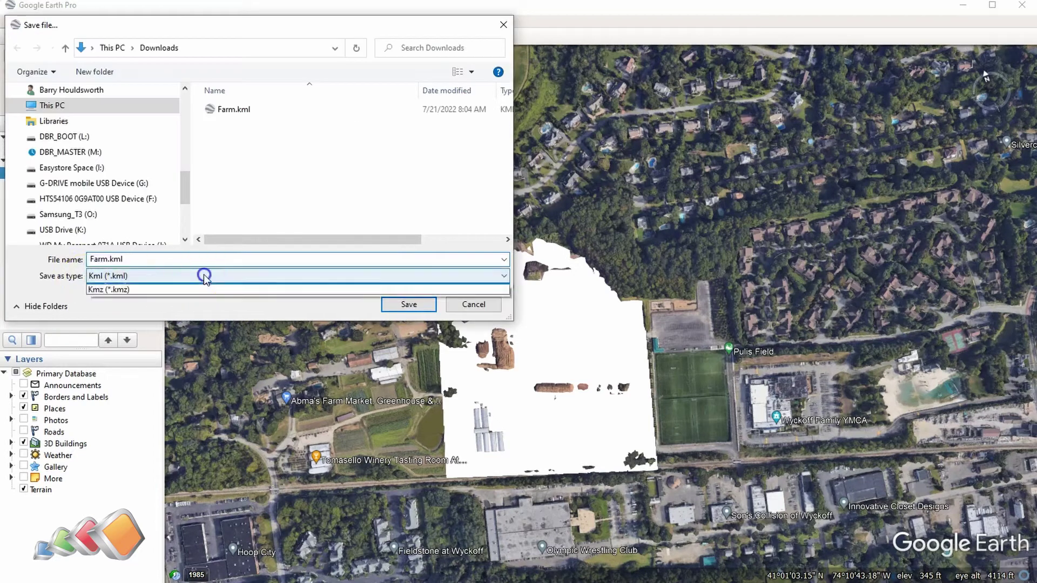
{"action": "left_click", "coordinate": [178, 290]}
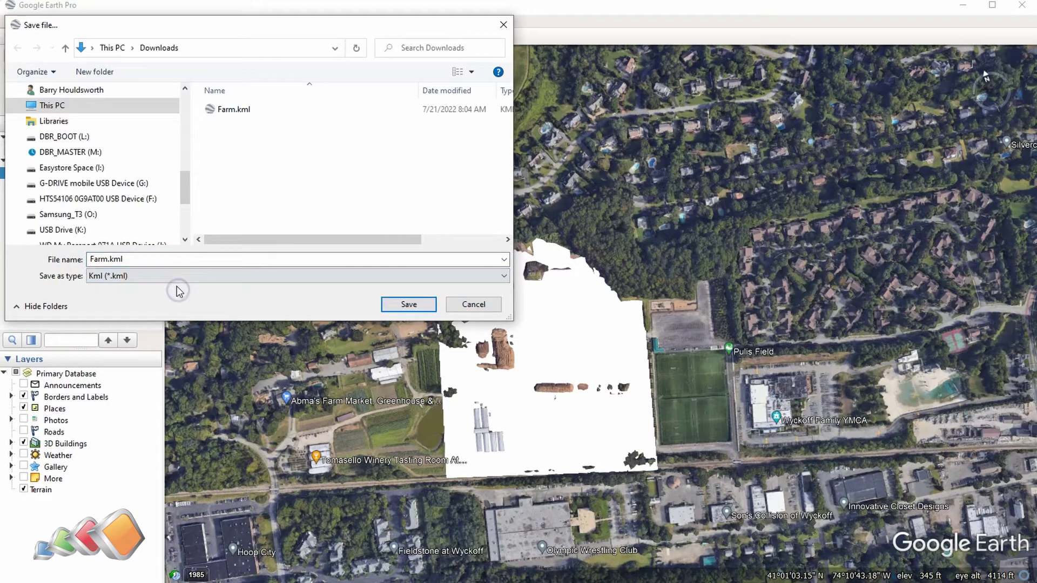
{"action": "left_click", "coordinate": [402, 303]}
{"action": "left_click", "coordinate": [549, 297]}
{"action": "left_click", "coordinate": [242, 259]}
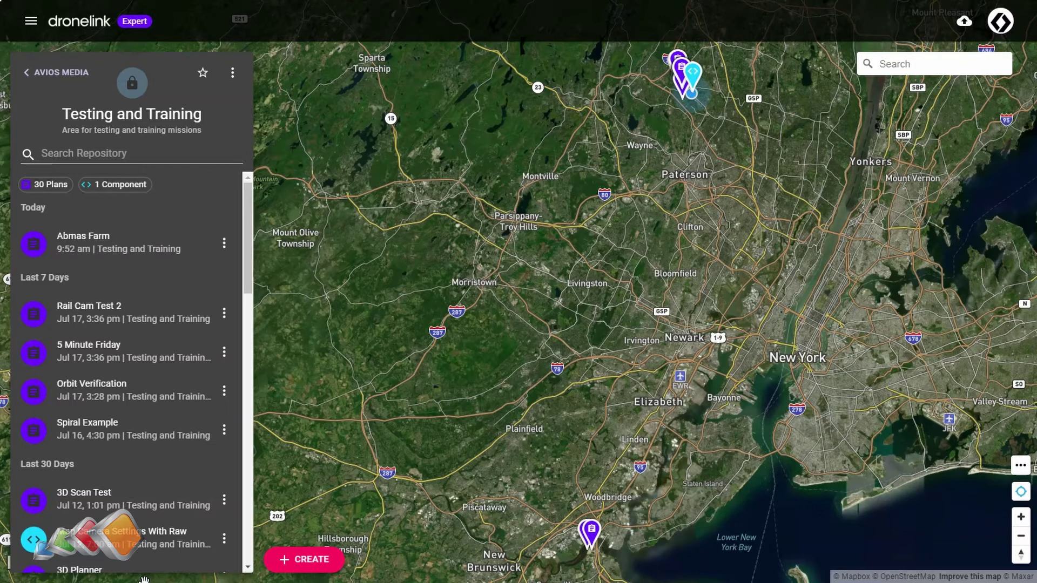
Start creating a new plan in the Testing and Training repository.
{"action": "left_click", "coordinate": [158, 575]}
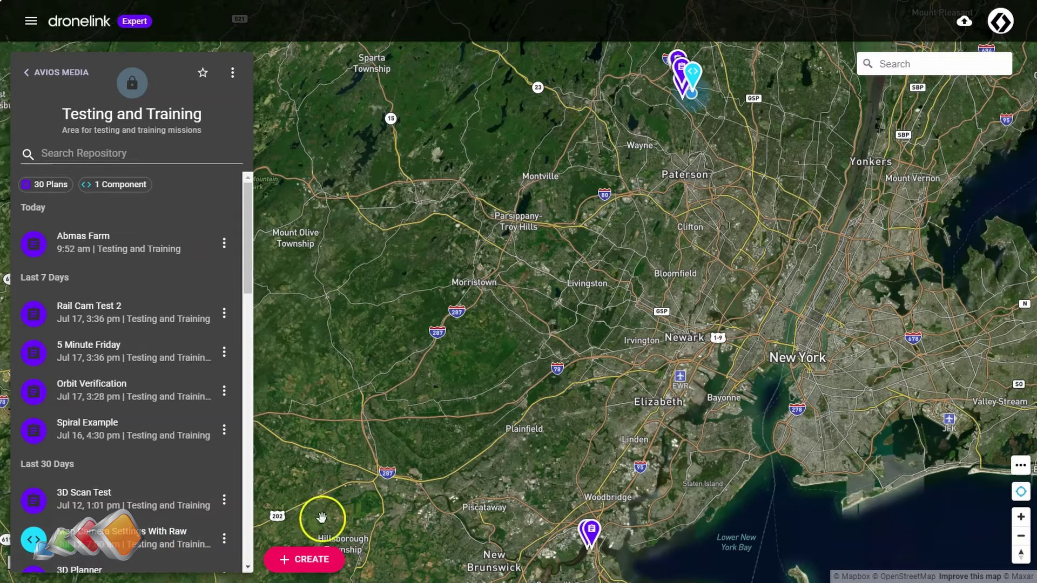
{"action": "left_click", "coordinate": [319, 561]}
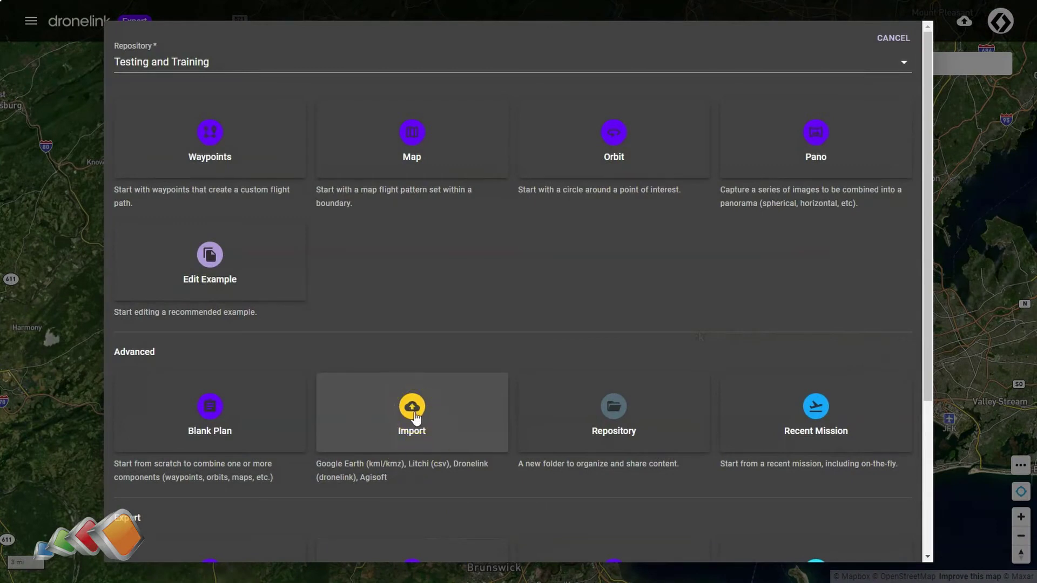
Import Farm.kml as a Map, keeping Merge Points at 5 ft.
{"action": "left_click", "coordinate": [407, 412]}
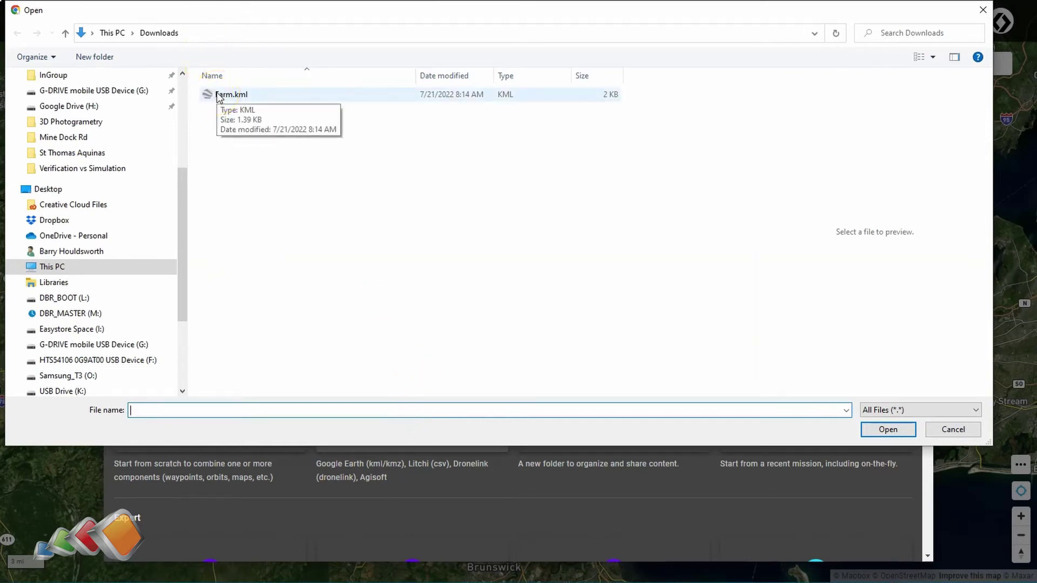
{"action": "double_click", "coordinate": [219, 95]}
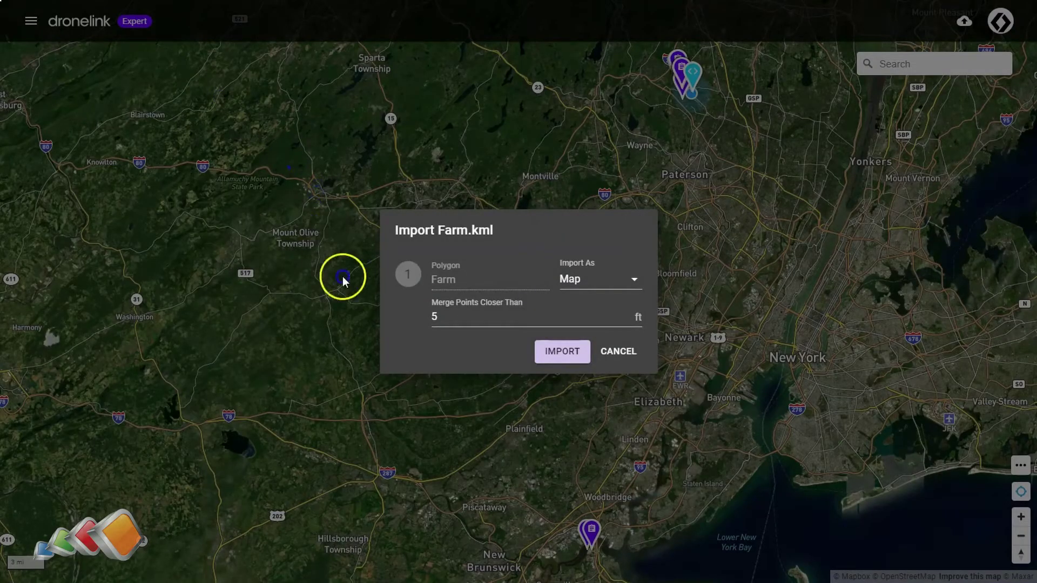
{"action": "left_click", "coordinate": [578, 281]}
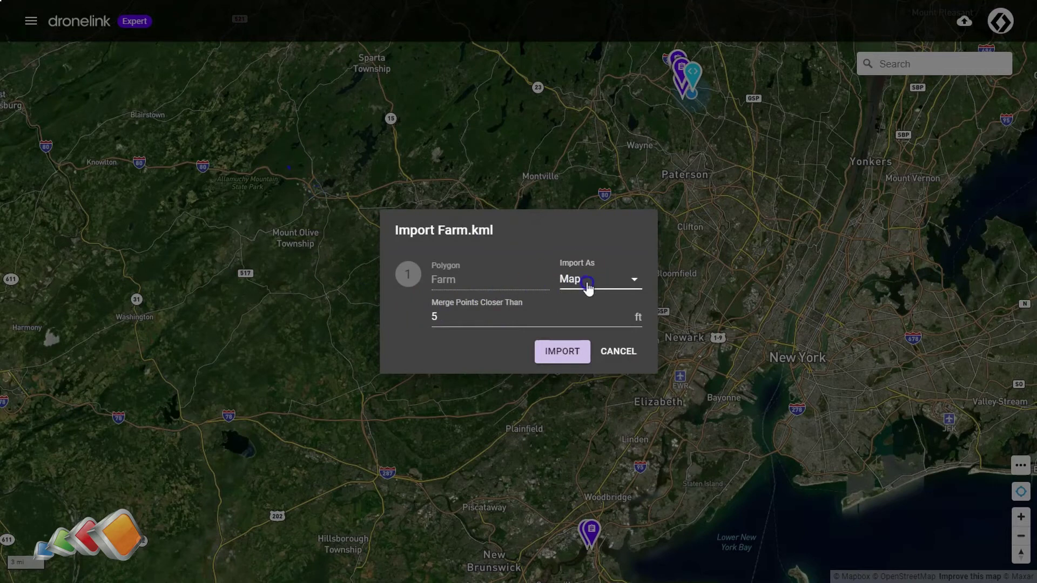
{"action": "left_click", "coordinate": [439, 292]}
{"action": "left_click", "coordinate": [481, 319]}
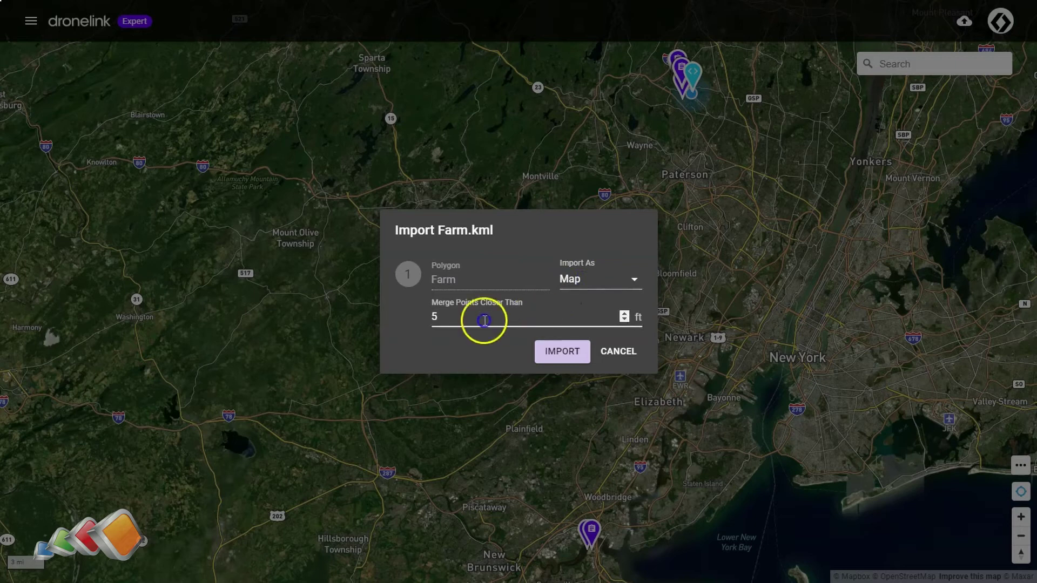
{"action": "left_click", "coordinate": [570, 357]}
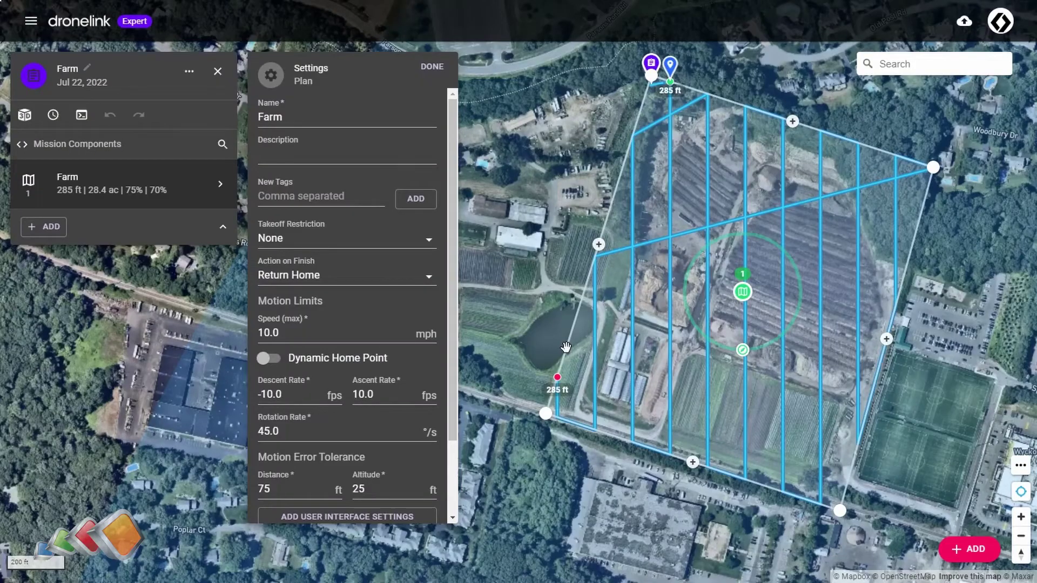
Open the Farm plan and rotate its flight lines to run nearly horizontally.
{"action": "left_click", "coordinate": [551, 367]}
{"action": "left_click_drag", "start_coordinate": [741, 351], "coordinate": [799, 308]}
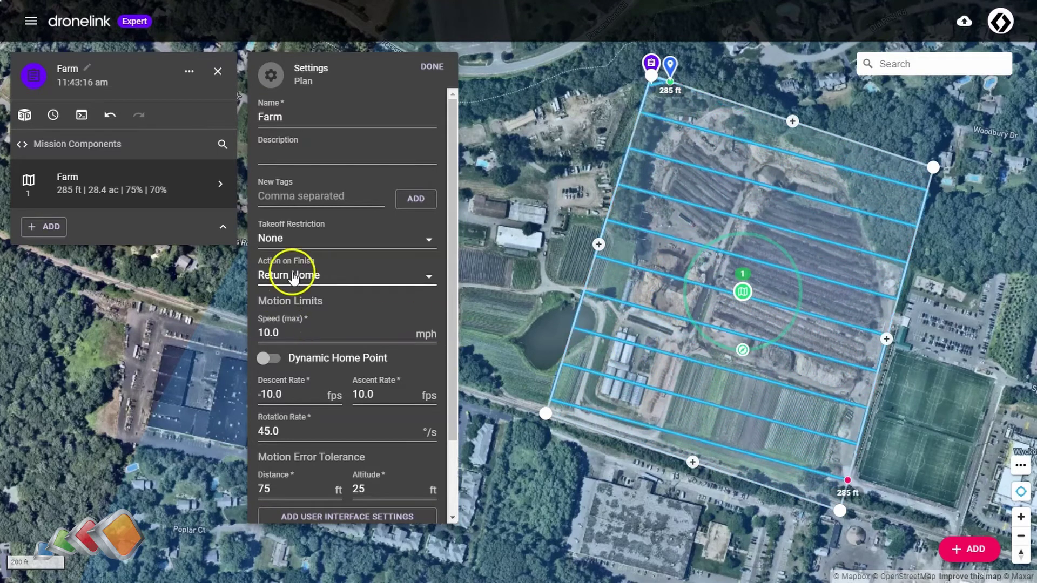
{"action": "left_click", "coordinate": [430, 66]}
Close the Farm plan and return to the repository's plan list.
{"action": "left_click", "coordinate": [223, 174]}
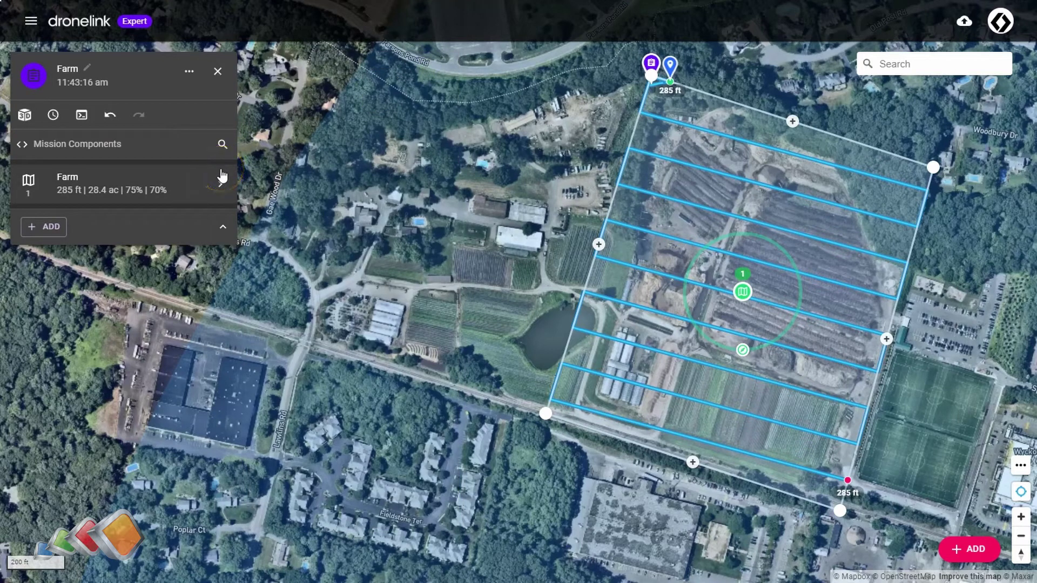
{"action": "mouse_move", "coordinate": [197, 179]}
{"action": "left_mouse_down"}
{"action": "mouse_move", "coordinate": [177, 191]}
{"action": "mouse_move", "coordinate": [196, 182]}
{"action": "left_mouse_up"}
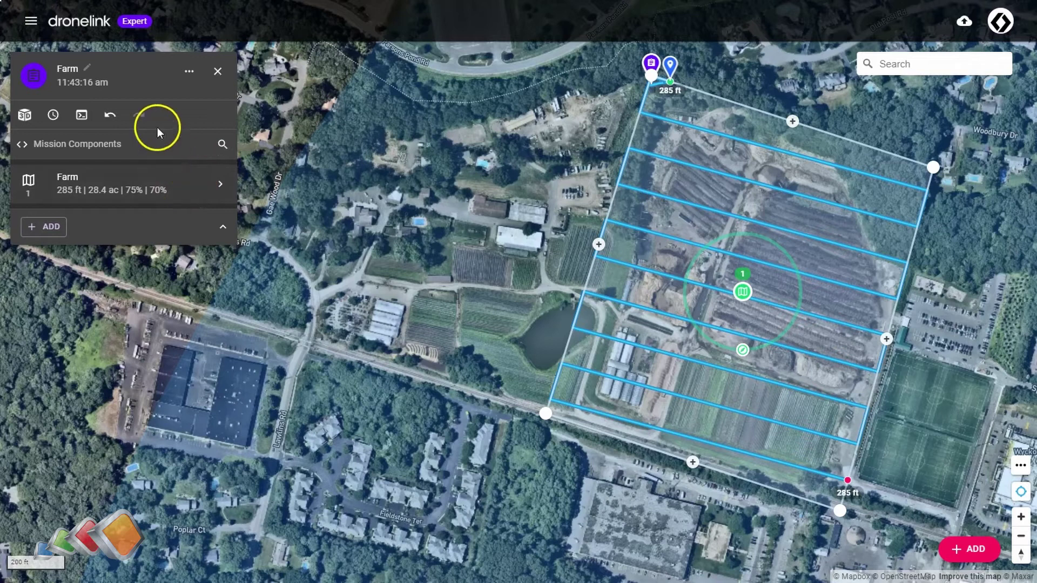
{"action": "left_click", "coordinate": [220, 79]}
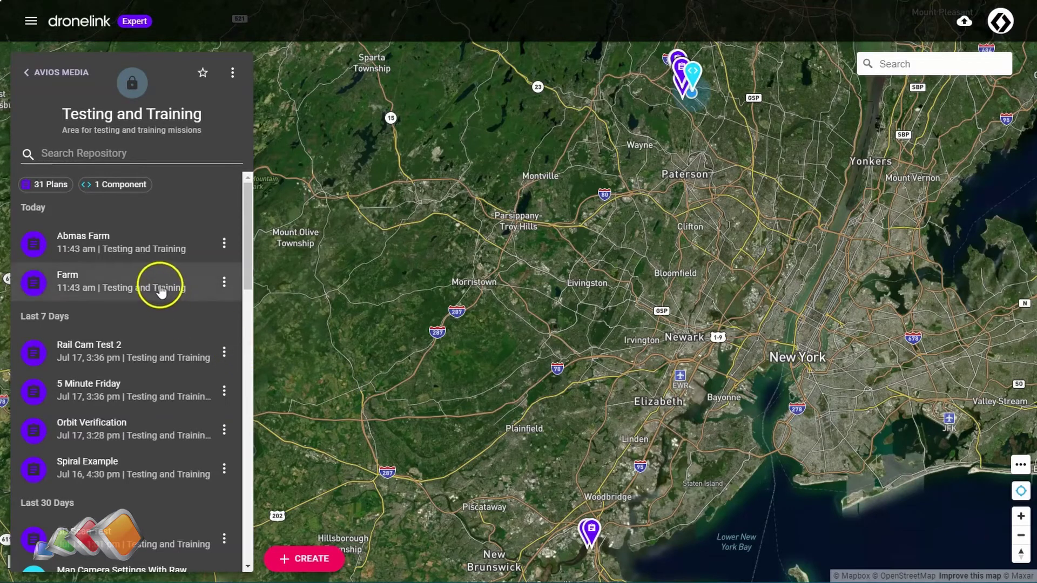
Open Abmas Farm and zoom out to view its 12.8-acre mapping area.
{"action": "left_click", "coordinate": [142, 252]}
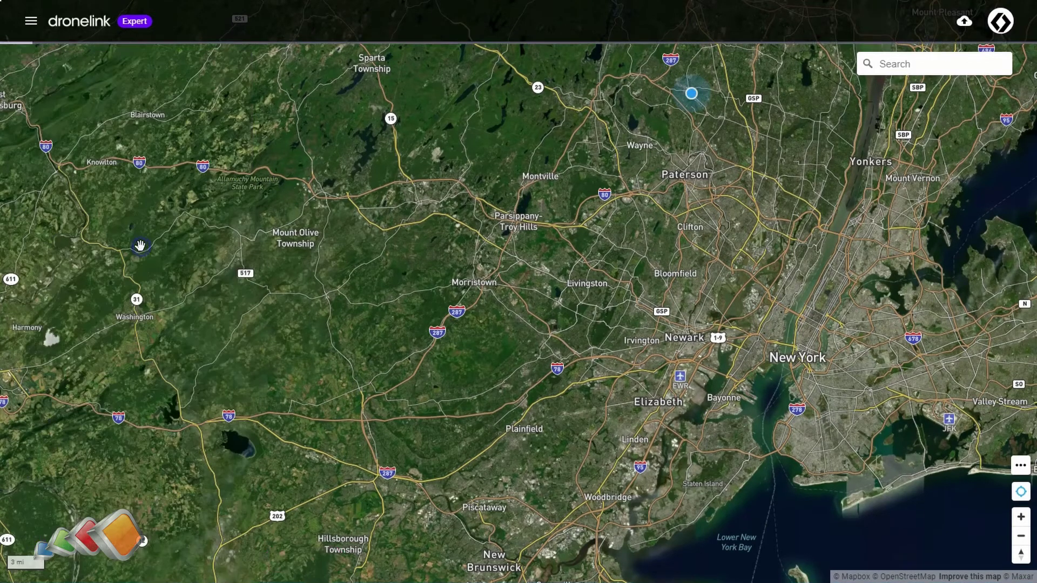
{"action": "scroll", "coordinate": [521, 440], "scroll_direction": "down", "scroll_amount": 5}
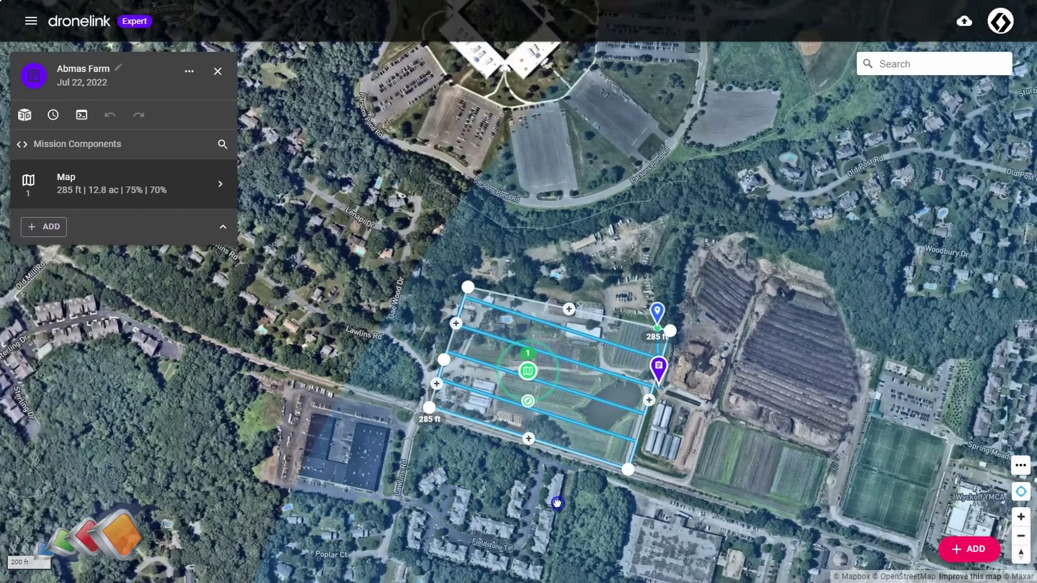
{"action": "left_click_drag", "start_coordinate": [557, 503], "coordinate": [418, 480]}
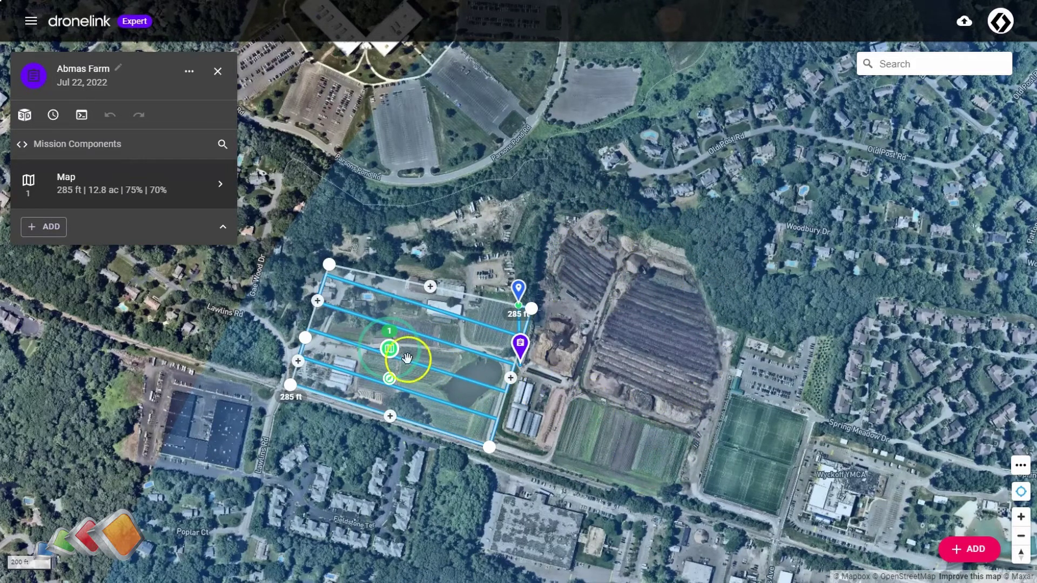
Load Farm.kml as the Map component's boundary, editing the current version, covering 28.4 acres.
{"action": "left_click", "coordinate": [112, 192]}
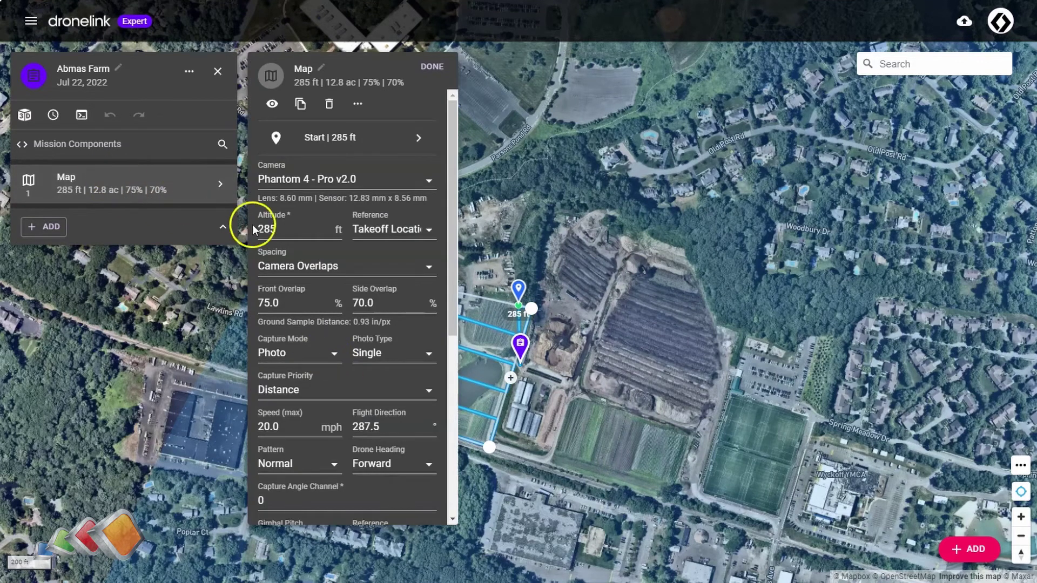
{"action": "scroll", "coordinate": [347, 307], "scroll_direction": "down", "scroll_amount": 6}
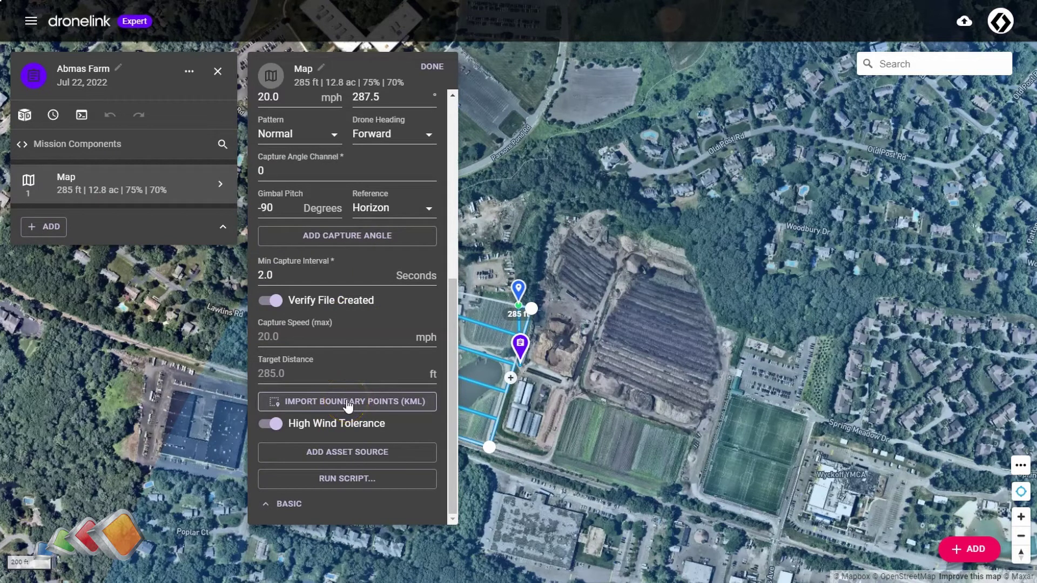
{"action": "left_click", "coordinate": [347, 402]}
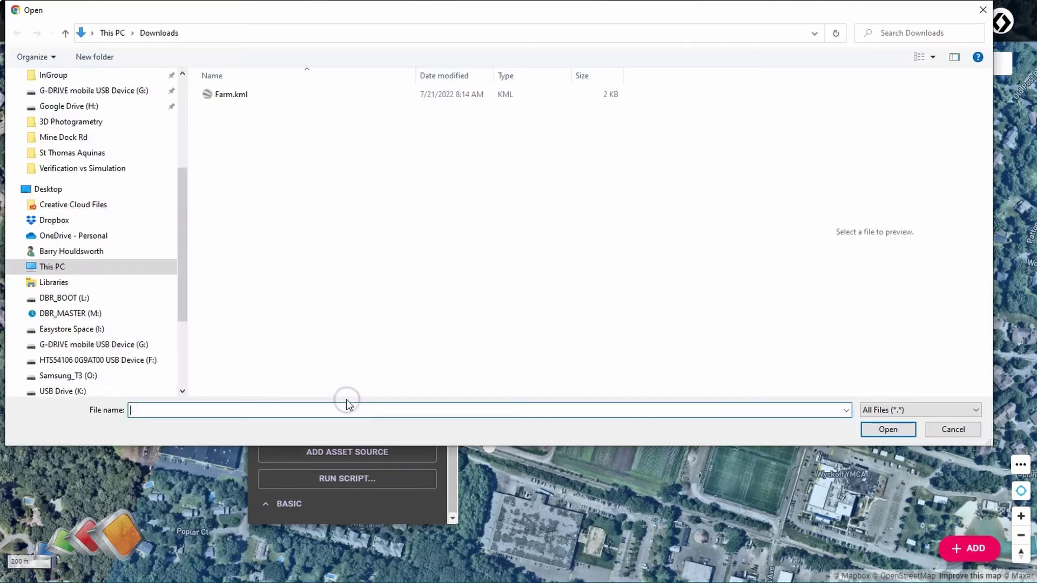
{"action": "left_click", "coordinate": [225, 97]}
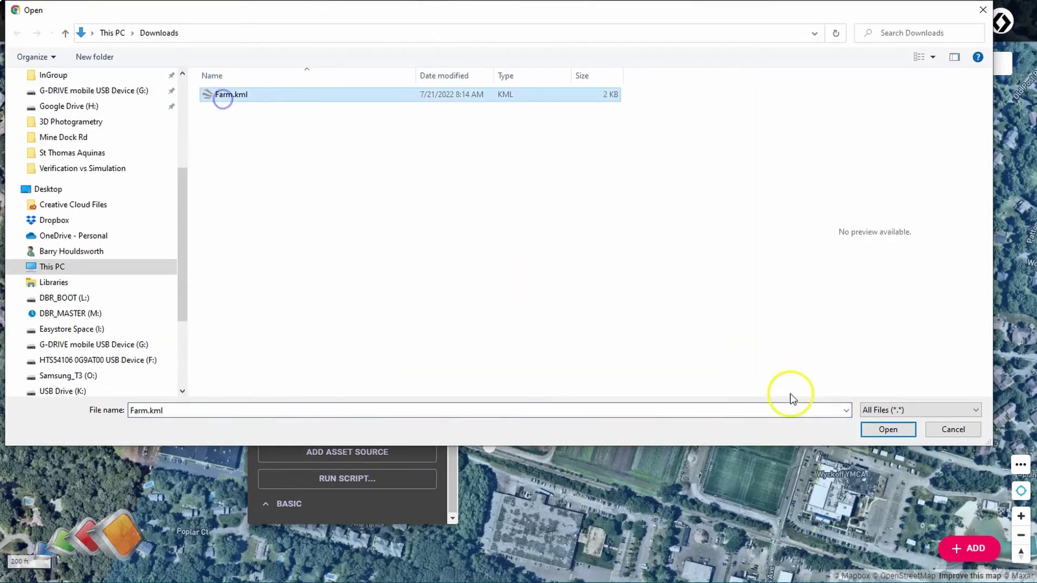
{"action": "left_click", "coordinate": [886, 429]}
{"action": "left_click", "coordinate": [848, 426]}
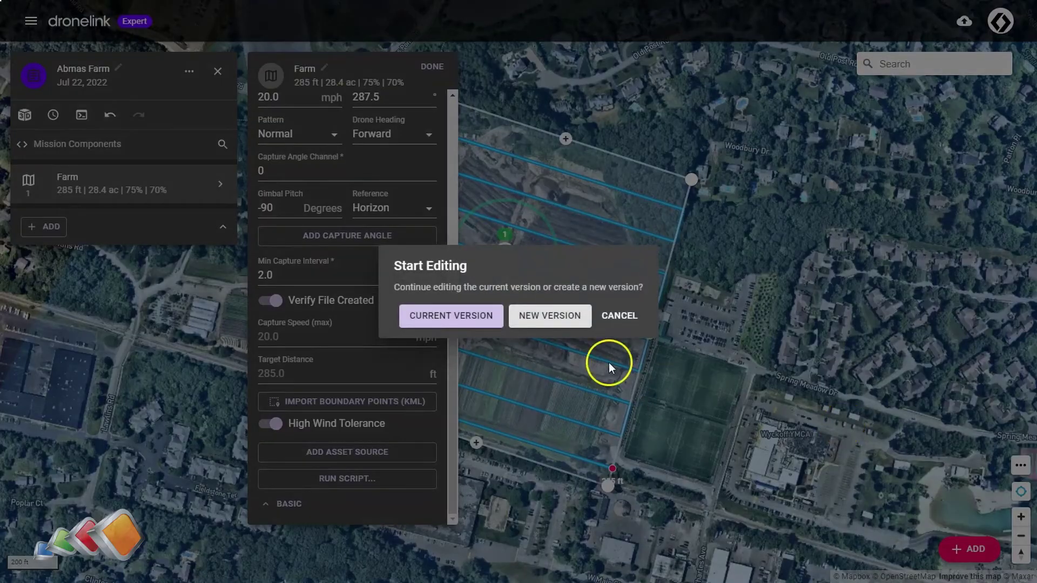
{"action": "left_click", "coordinate": [475, 317]}
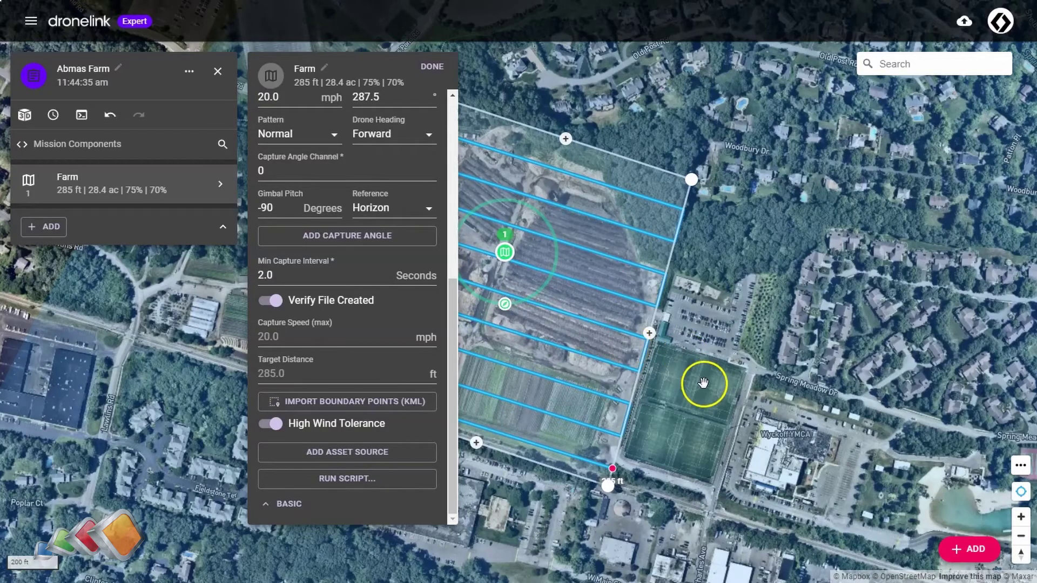
{"action": "scroll", "coordinate": [767, 405], "scroll_direction": "down", "scroll_amount": 3}
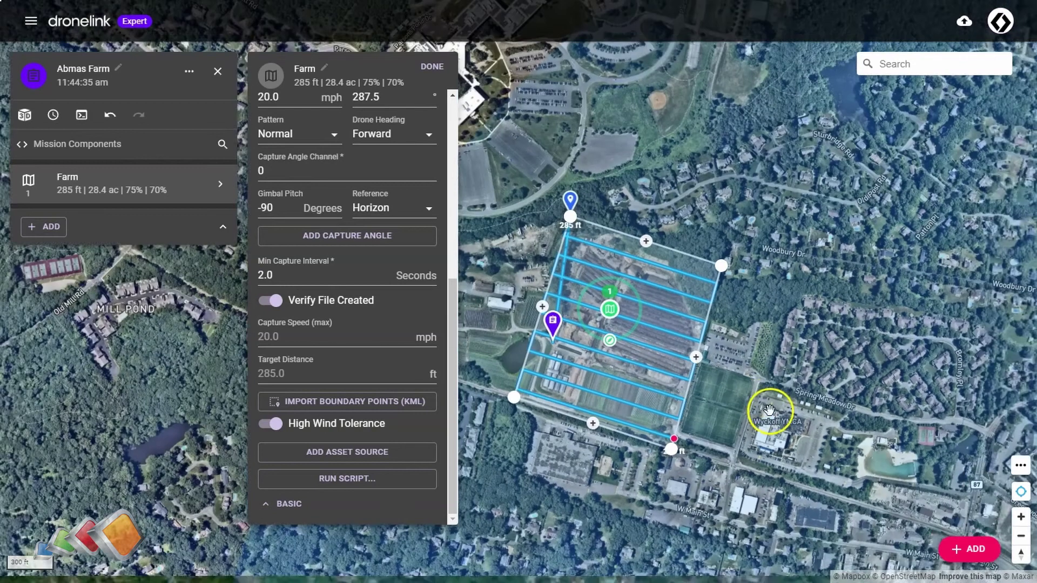
{"action": "left_click_drag", "start_coordinate": [769, 410], "coordinate": [822, 417]}
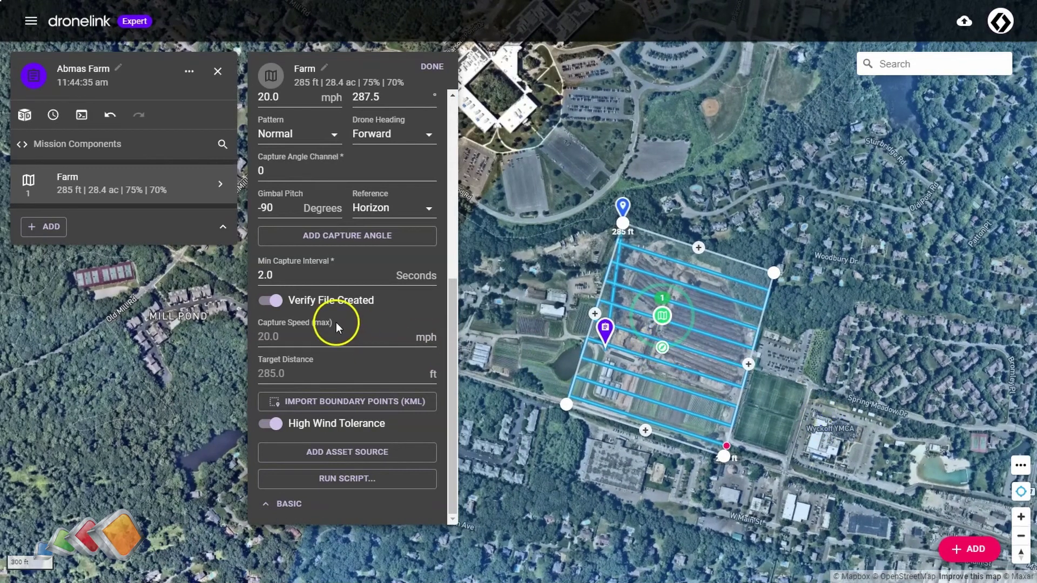